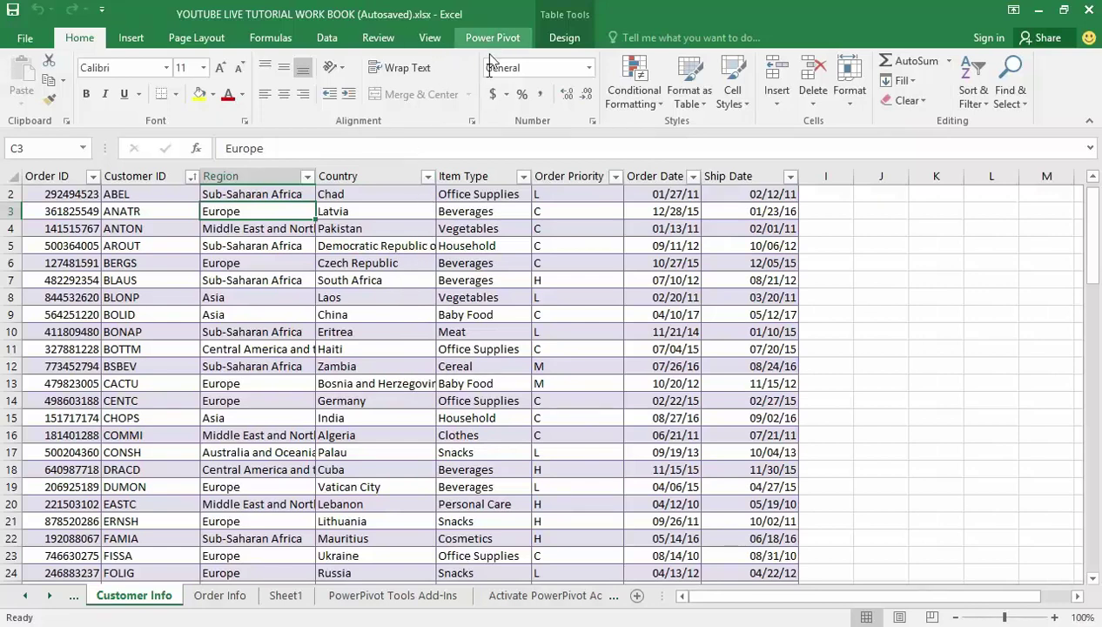
Review the source tables on the Customer Info and Order Info sheets, ending on Customer Info
{"action": "left_click", "coordinate": [234, 602]}
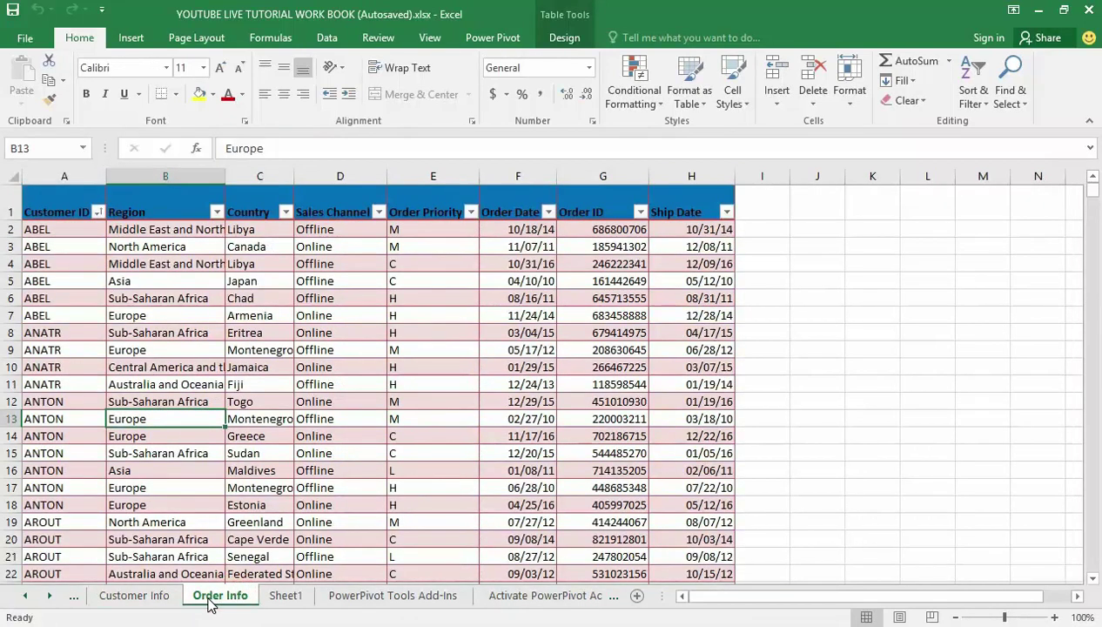
{"action": "left_click", "coordinate": [148, 599]}
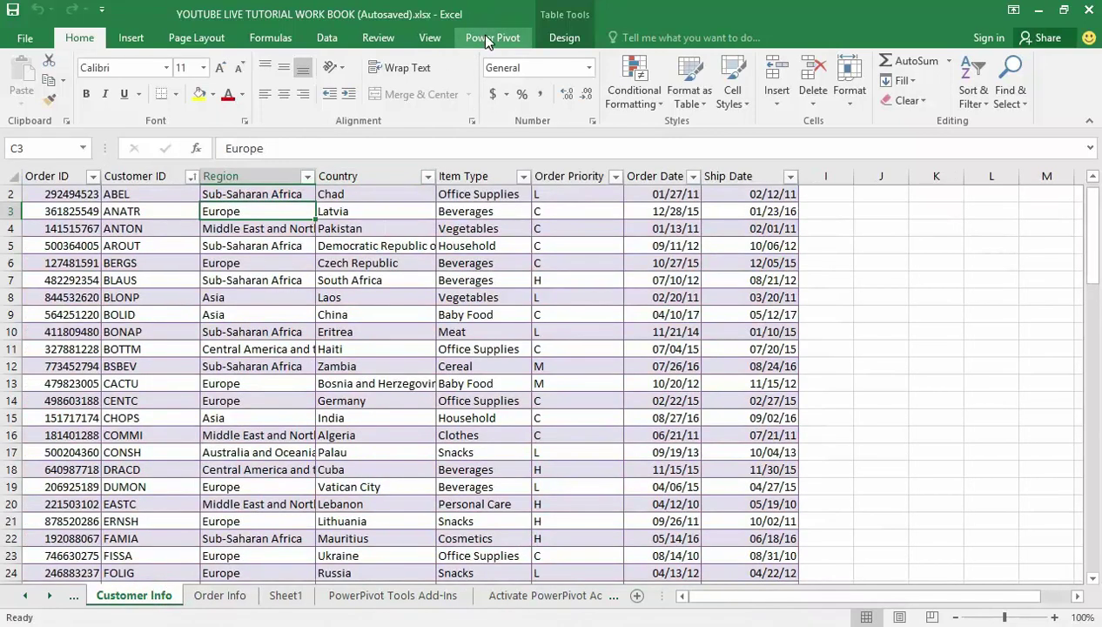
{"action": "left_click", "coordinate": [488, 40]}
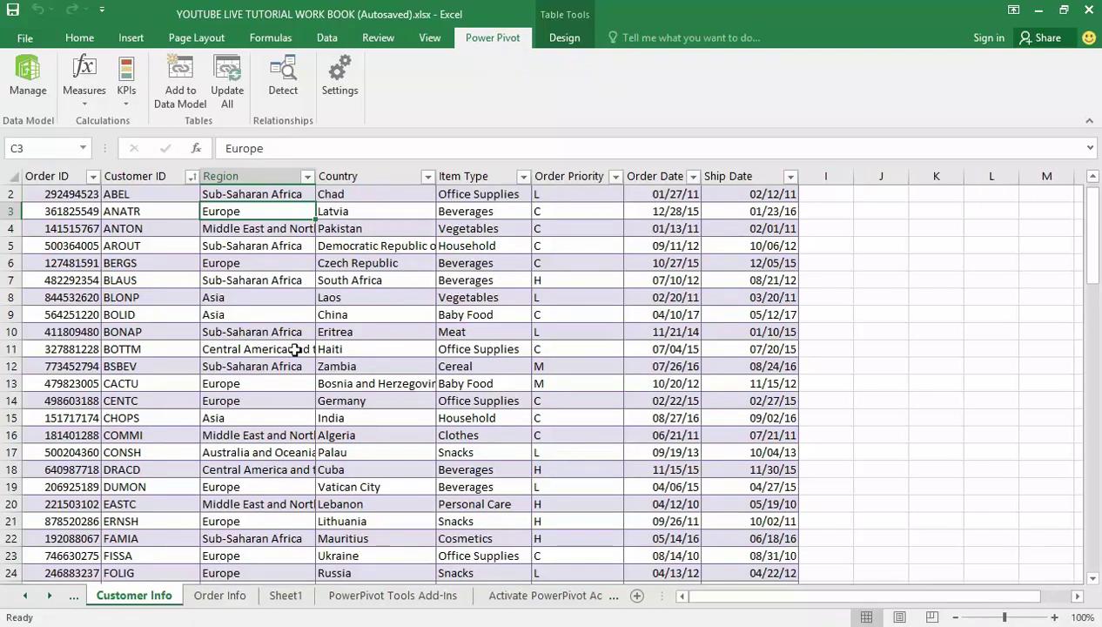
{"action": "left_click", "coordinate": [212, 595]}
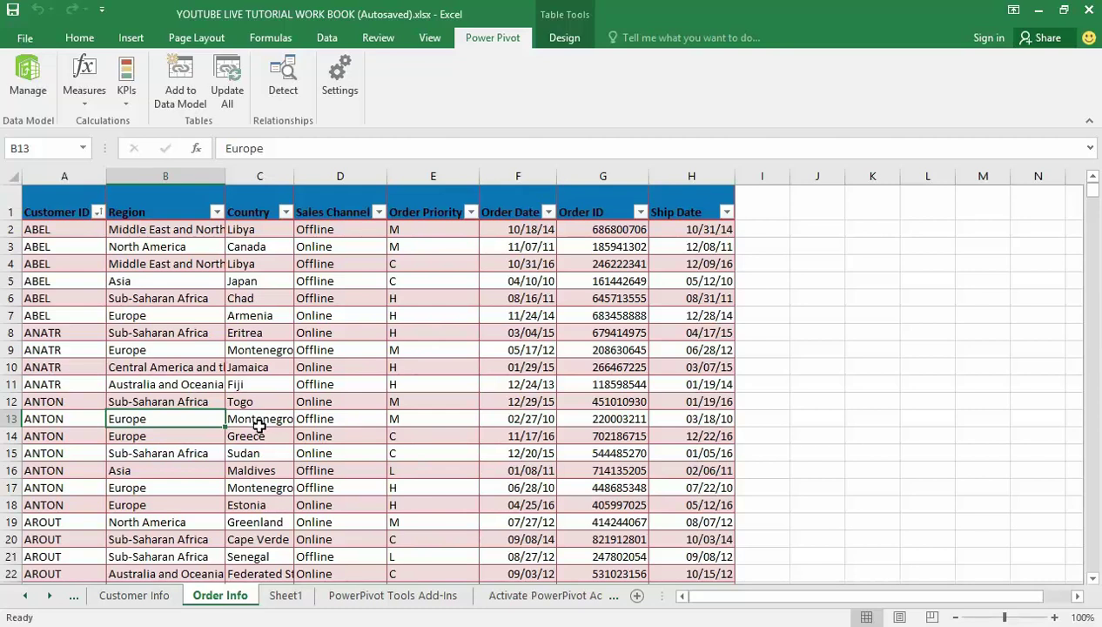
{"action": "left_click", "coordinate": [148, 597]}
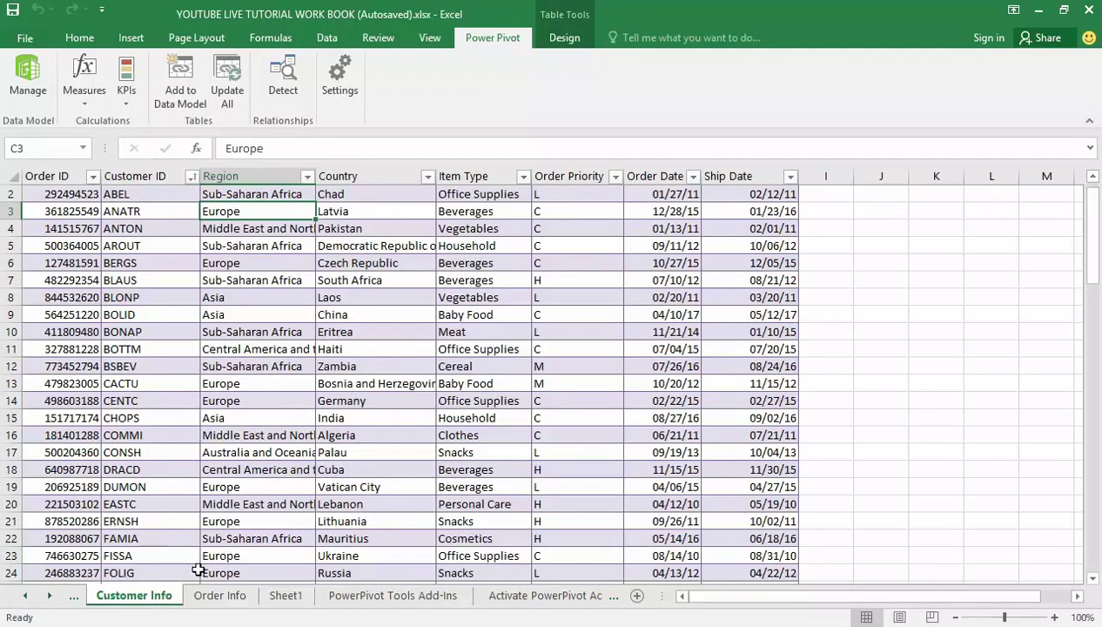
Open the Power Pivot data model and check its Customer Info and Order Info tables
{"action": "left_click", "coordinate": [487, 41]}
{"action": "left_click", "coordinate": [29, 71]}
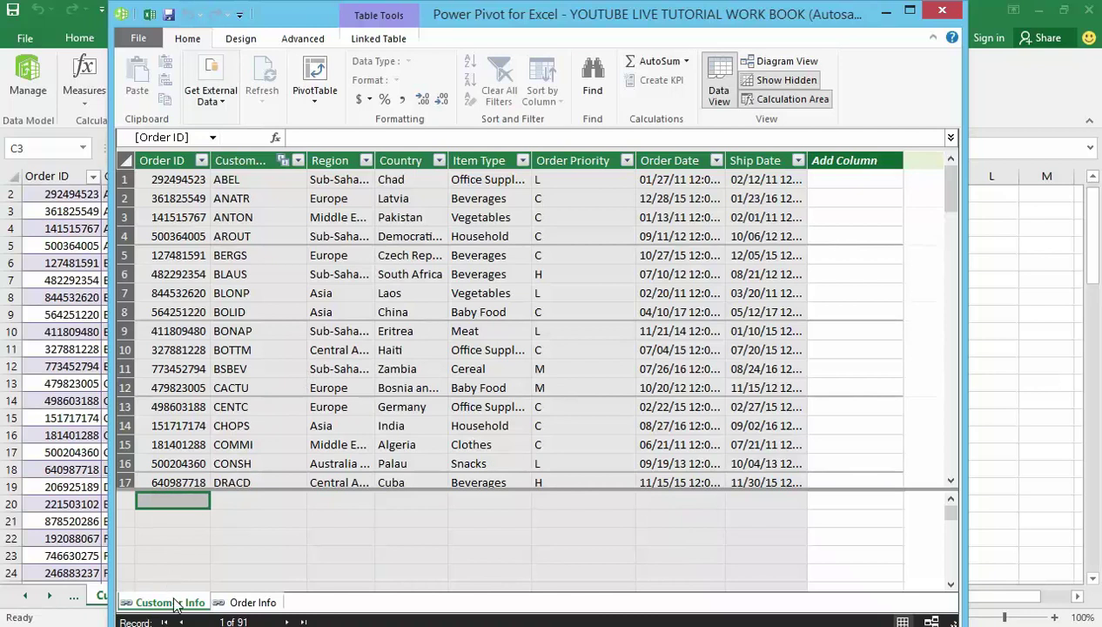
{"action": "left_click", "coordinate": [231, 603]}
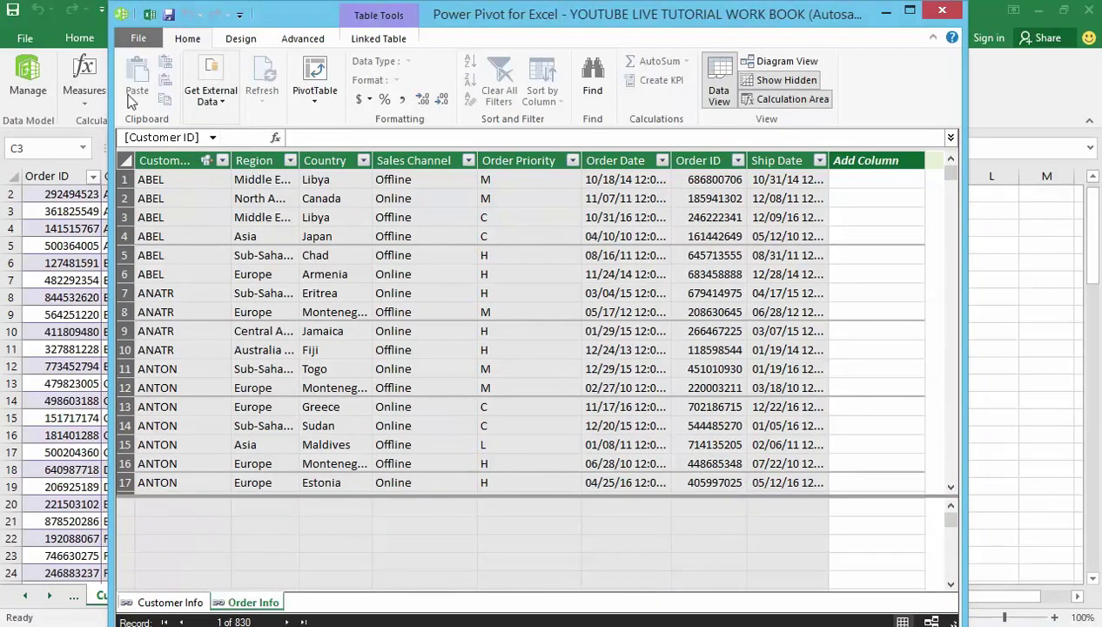
Create a PivotTable from the data model on a new worksheet
{"action": "left_click", "coordinate": [186, 36]}
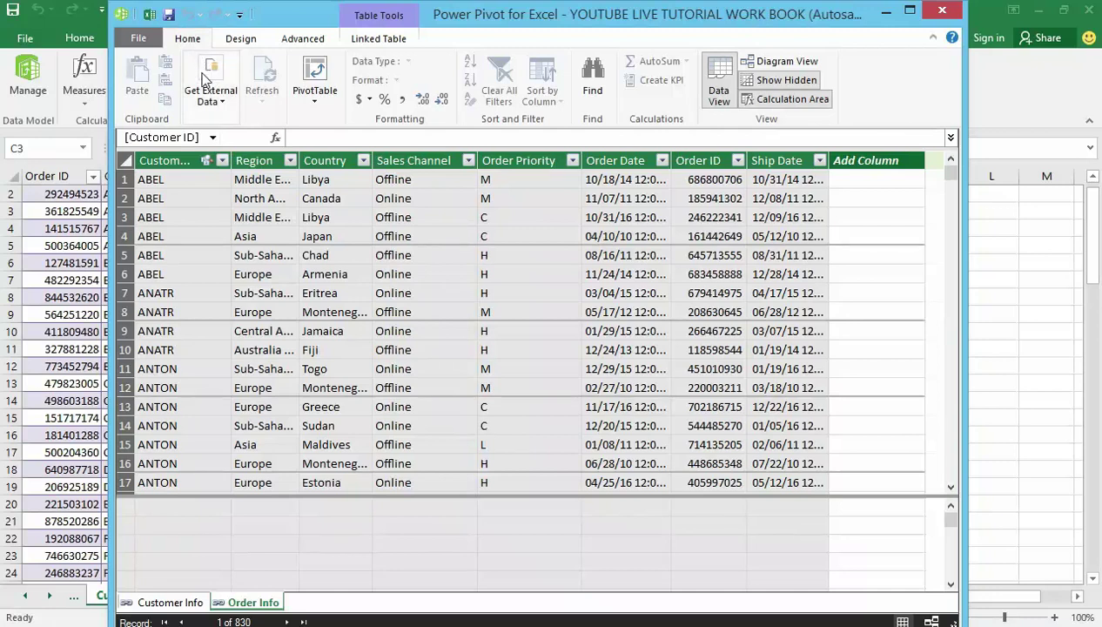
{"action": "left_click", "coordinate": [311, 91]}
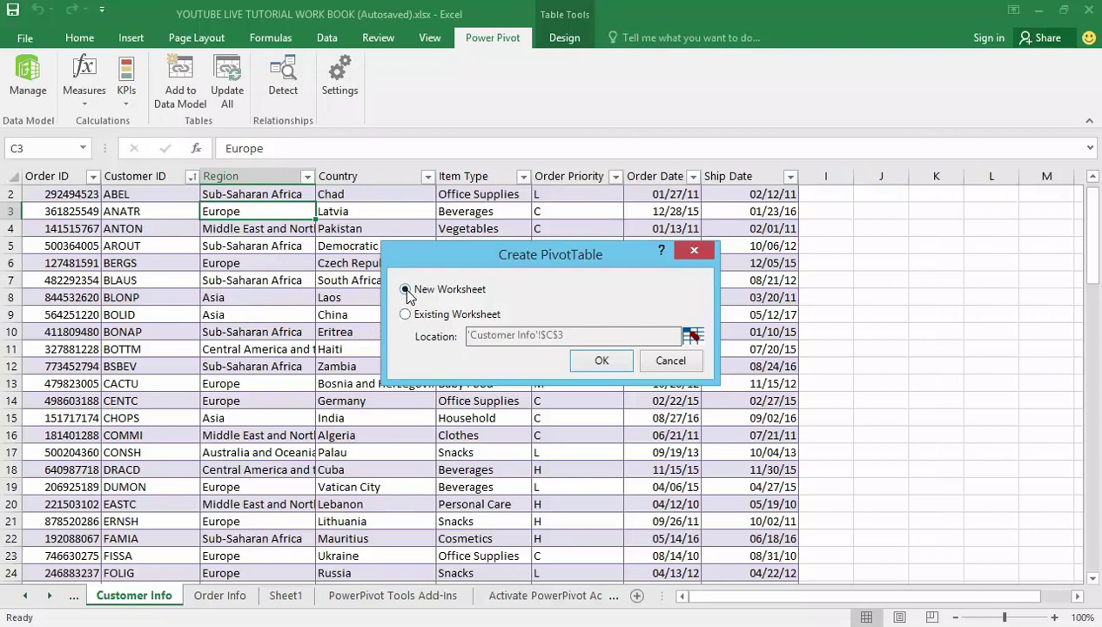
{"action": "left_click", "coordinate": [594, 360]}
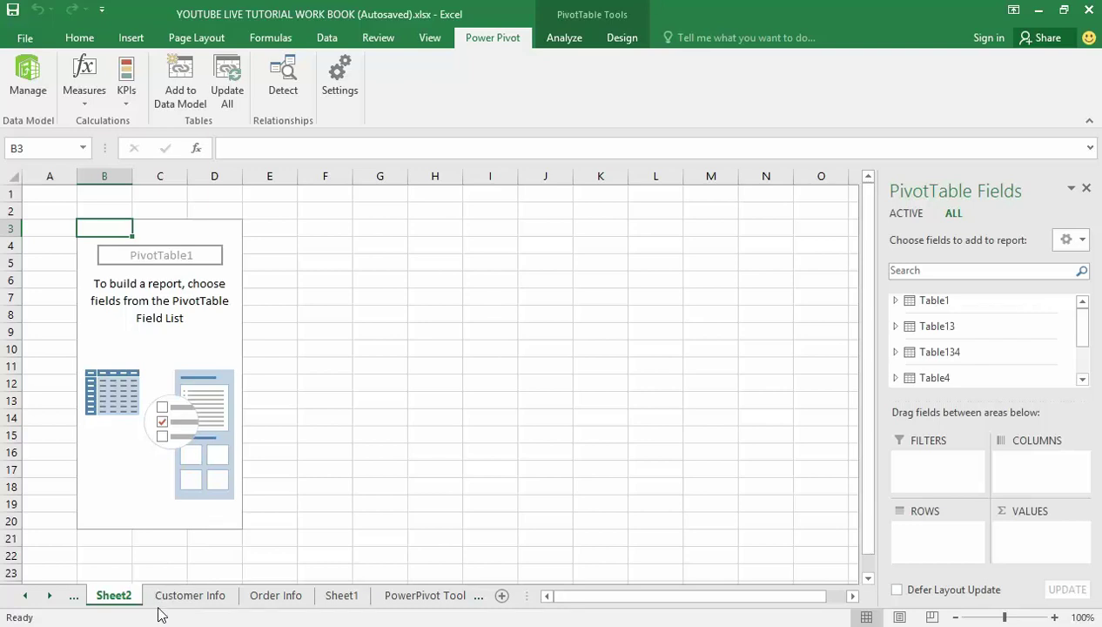
Rename the new PivotTable worksheet as "Modeel PivotTable"
{"action": "double_click", "coordinate": [116, 596]}
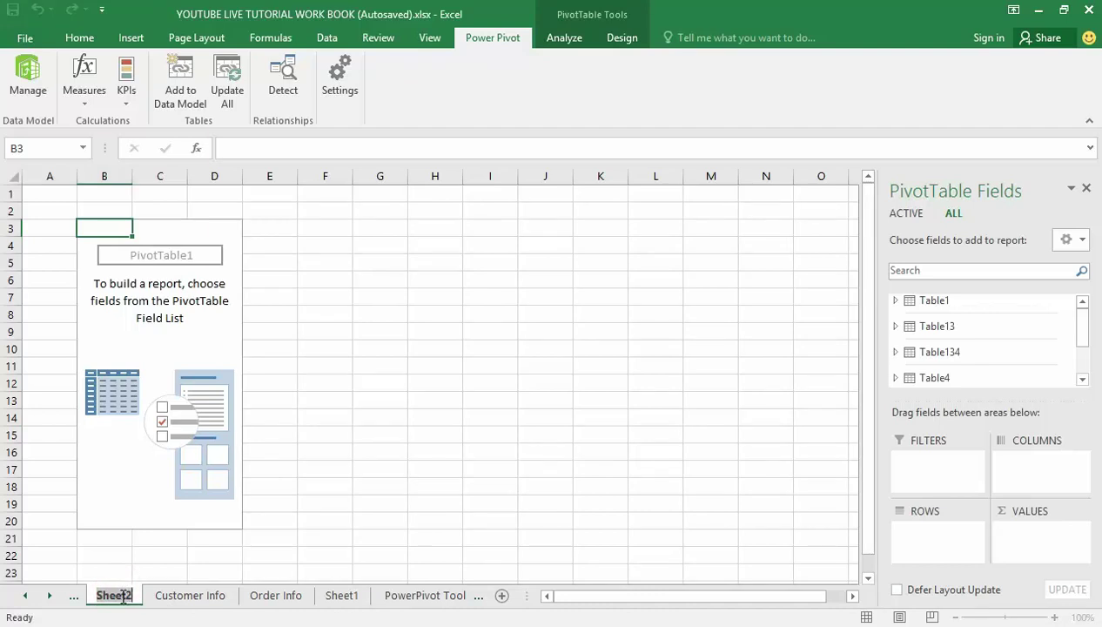
{"action": "type", "text": "M"}
{"action": "type", "text": "ode"}
{"action": "type", "text": "Pi"}
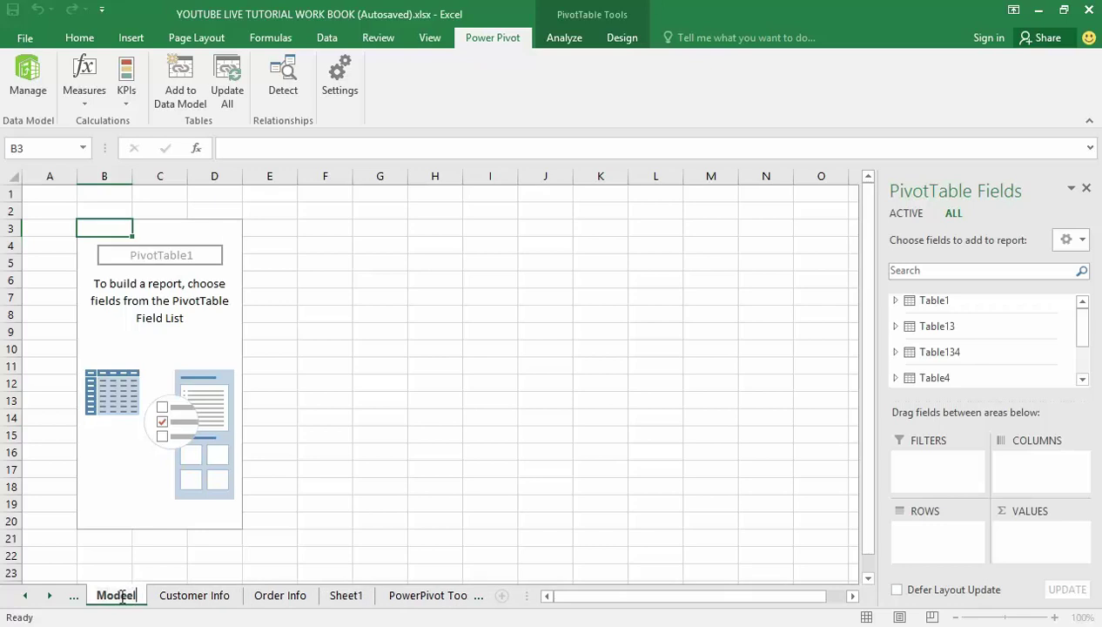
{"action": "type", "text": "votTable"}
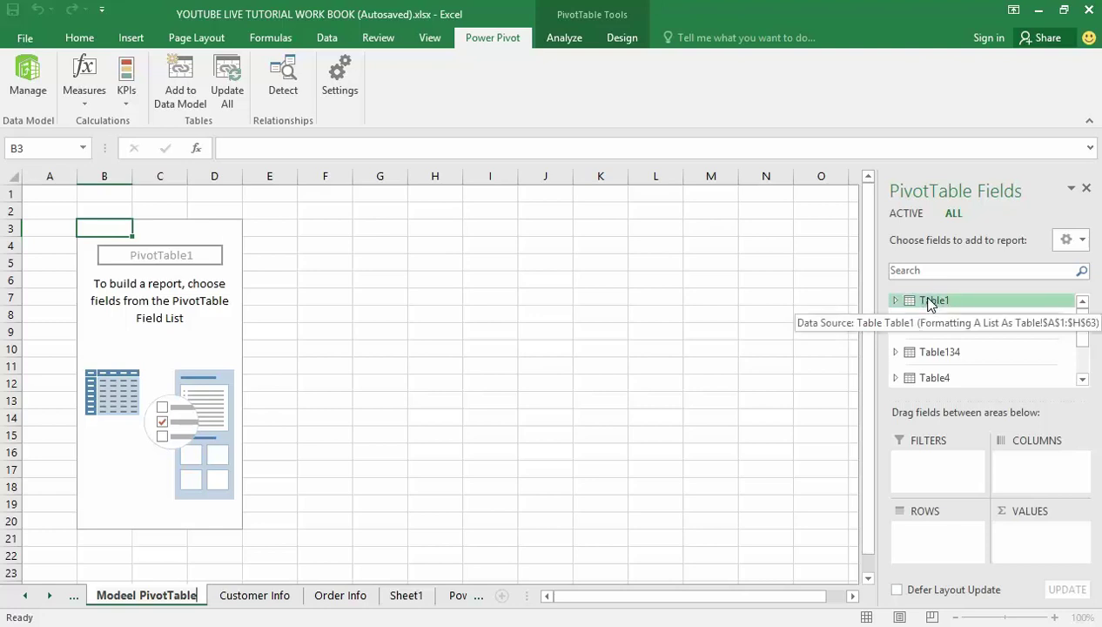
Expand Table5 and Table6 in the PivotTable field list to show their fields
{"action": "left_click", "coordinate": [928, 300]}
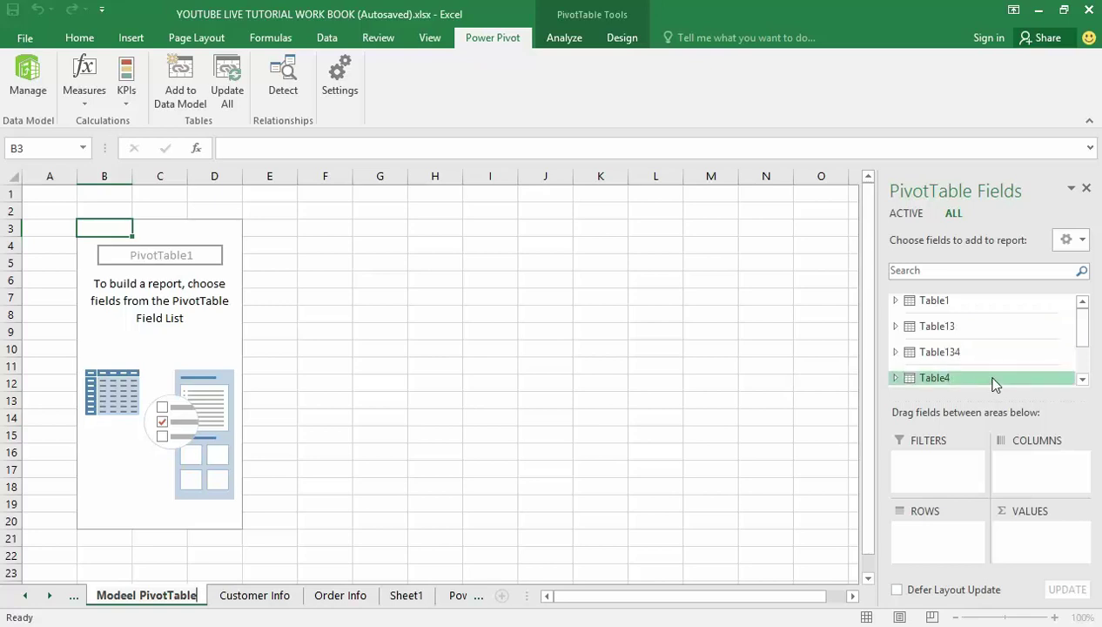
{"action": "left_click", "coordinate": [1084, 325]}
{"action": "left_click_drag", "start_coordinate": [1087, 346], "coordinate": [1050, 361]}
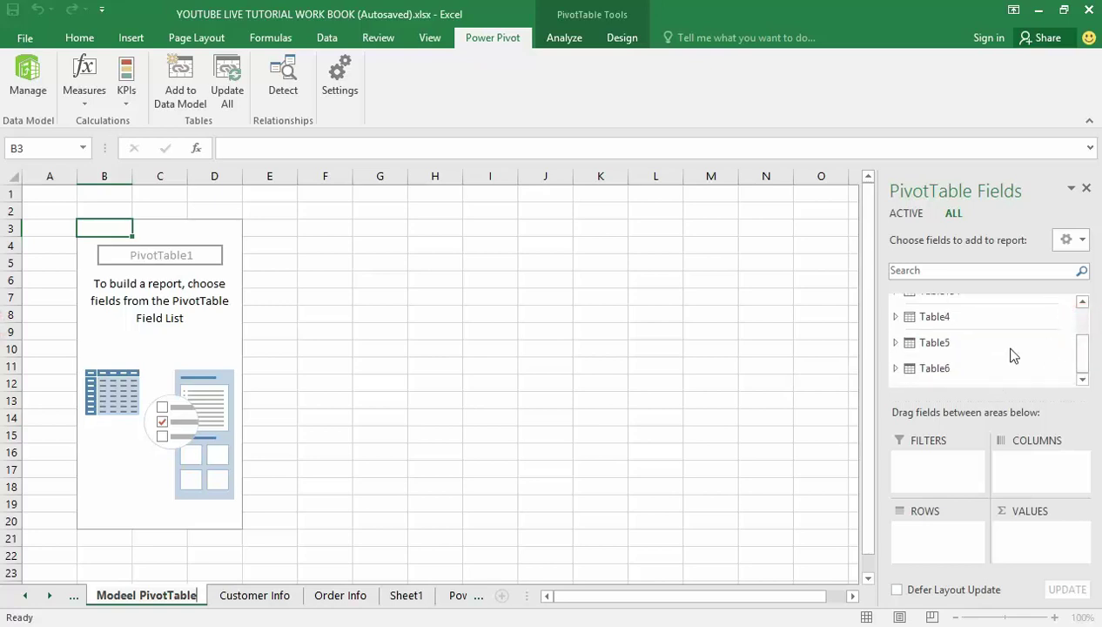
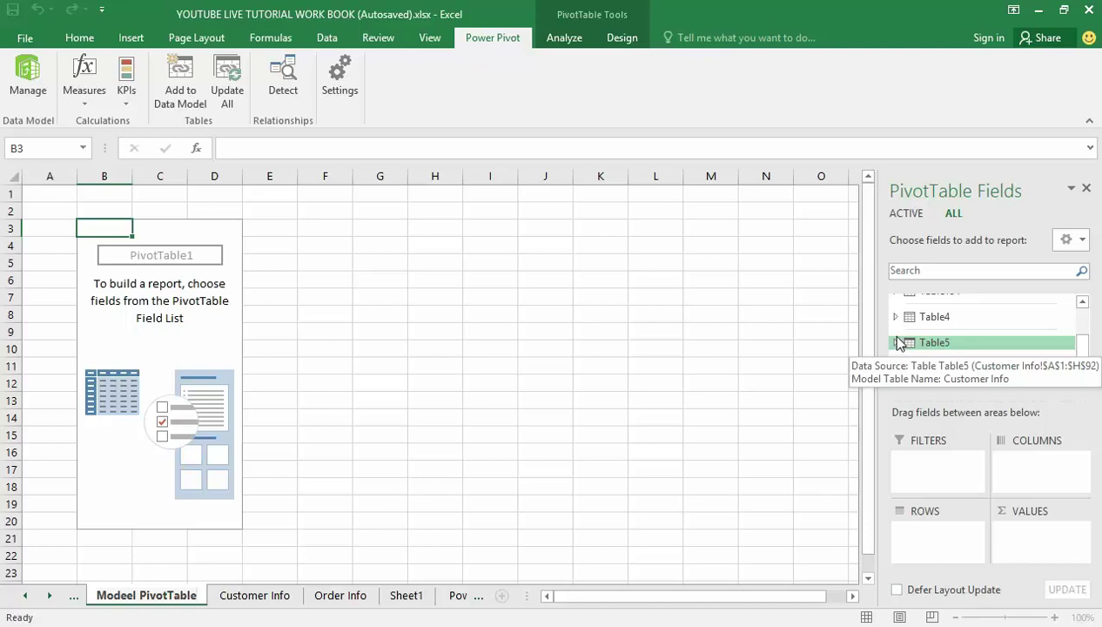
{"action": "left_click", "coordinate": [895, 339]}
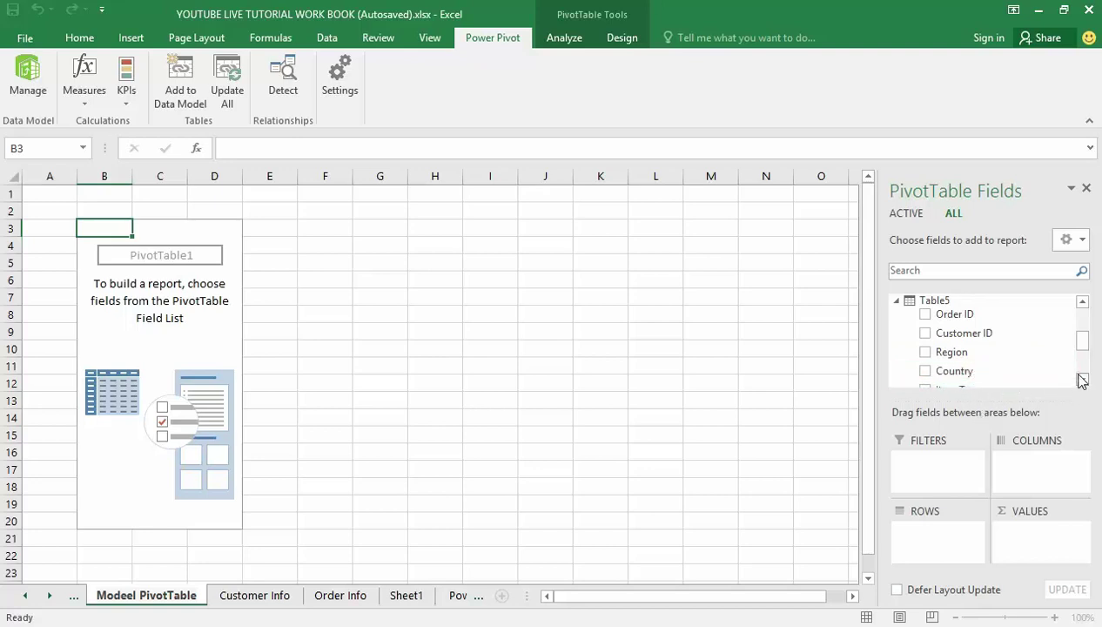
{"action": "left_click_drag", "start_coordinate": [1083, 339], "coordinate": [1085, 366]}
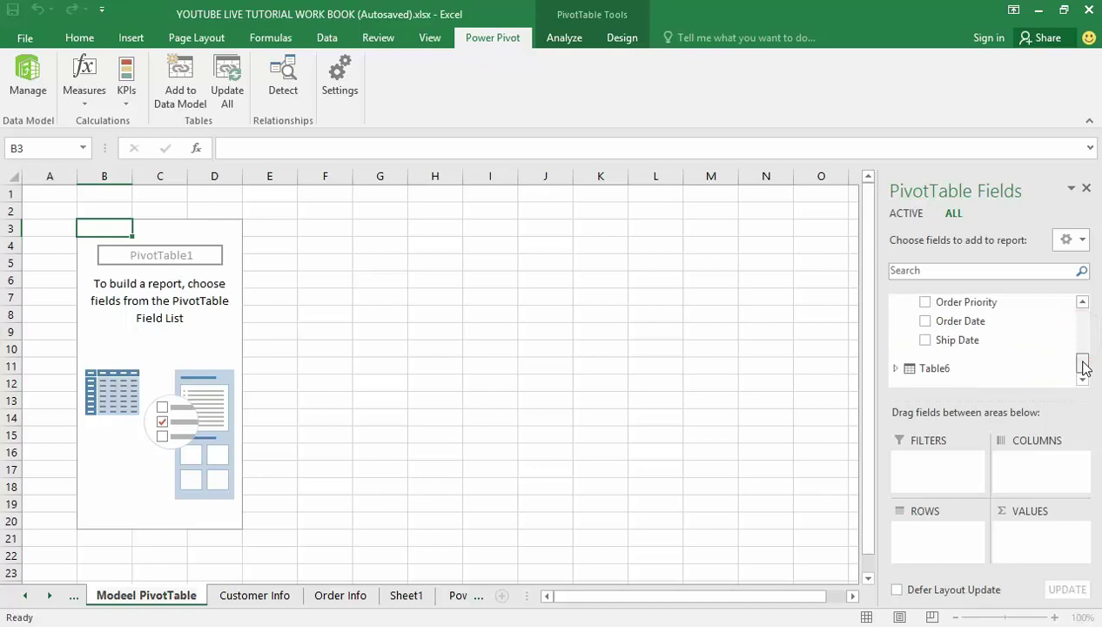
{"action": "left_click", "coordinate": [895, 370]}
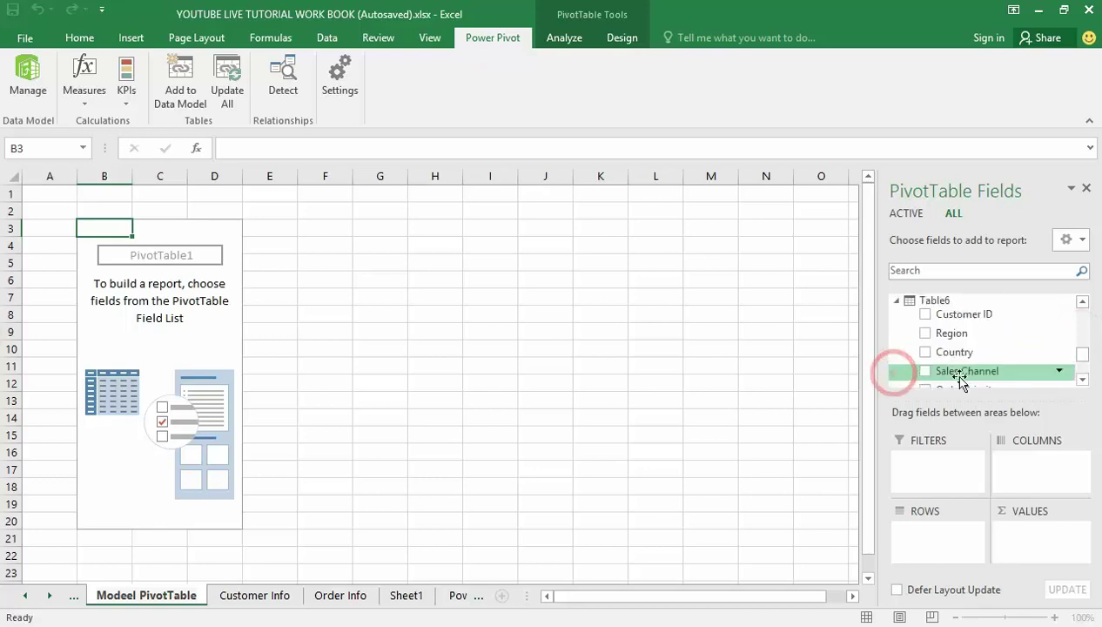
{"action": "left_click", "coordinate": [1083, 379]}
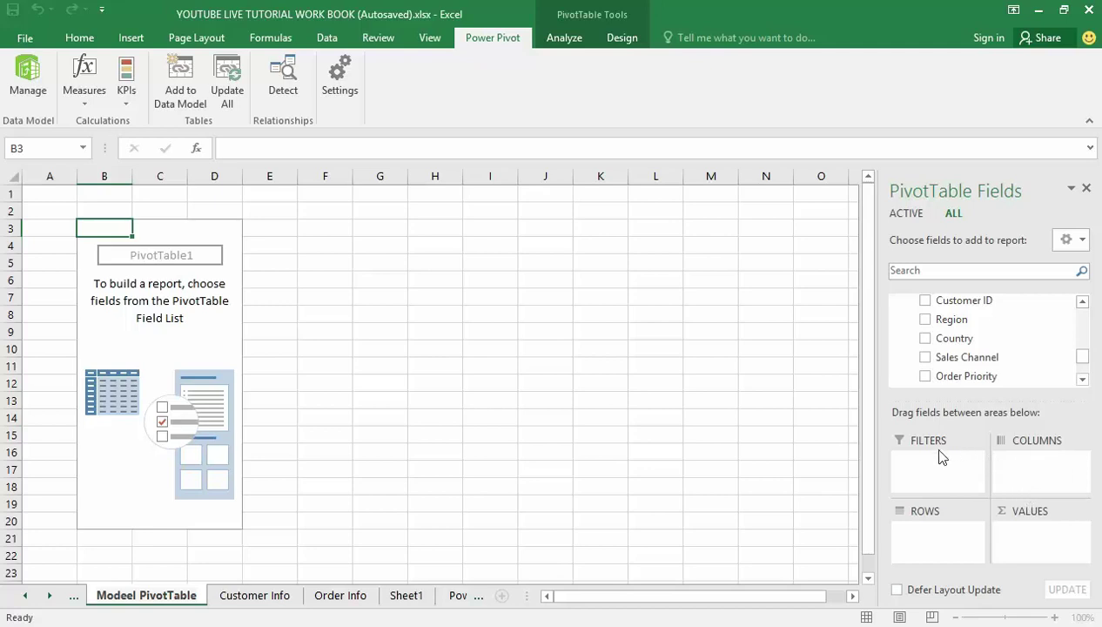
Add the Country field from Table5 to the PivotTable's rows area
{"action": "left_click", "coordinate": [1083, 301]}
{"action": "left_click", "coordinate": [1082, 301]}
{"action": "left_click", "coordinate": [1083, 301]}
{"action": "left_click", "coordinate": [1083, 301]}
{"action": "left_click", "coordinate": [1082, 301]}
{"action": "left_click", "coordinate": [1084, 302]}
{"action": "left_click", "coordinate": [1084, 302]}
{"action": "left_click", "coordinate": [1083, 302]}
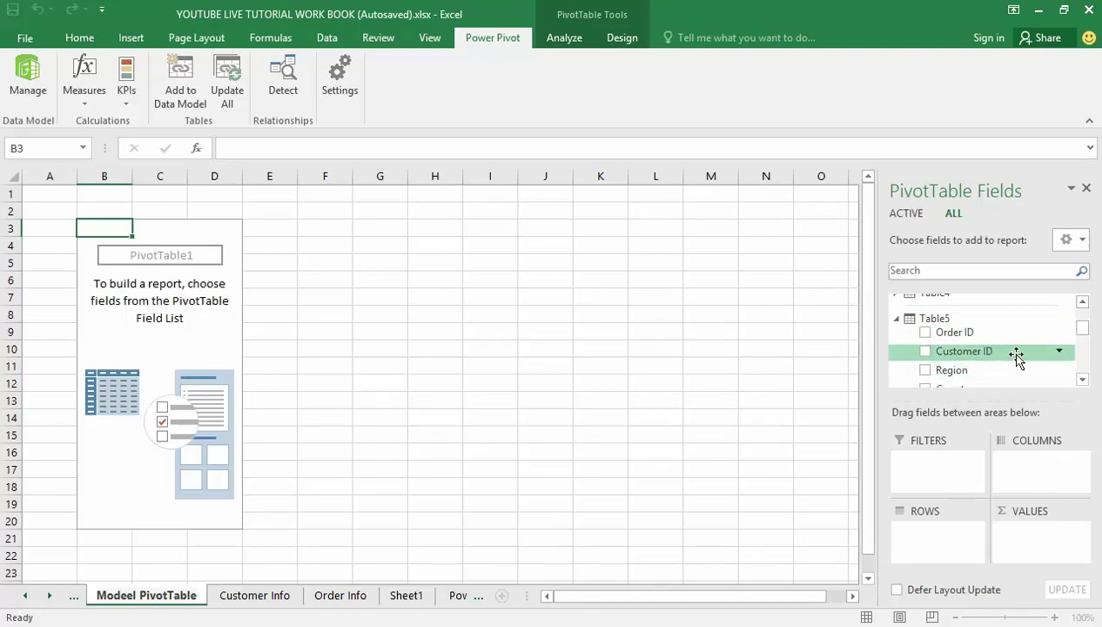
{"action": "left_click", "coordinate": [1082, 379]}
{"action": "left_click", "coordinate": [1081, 380]}
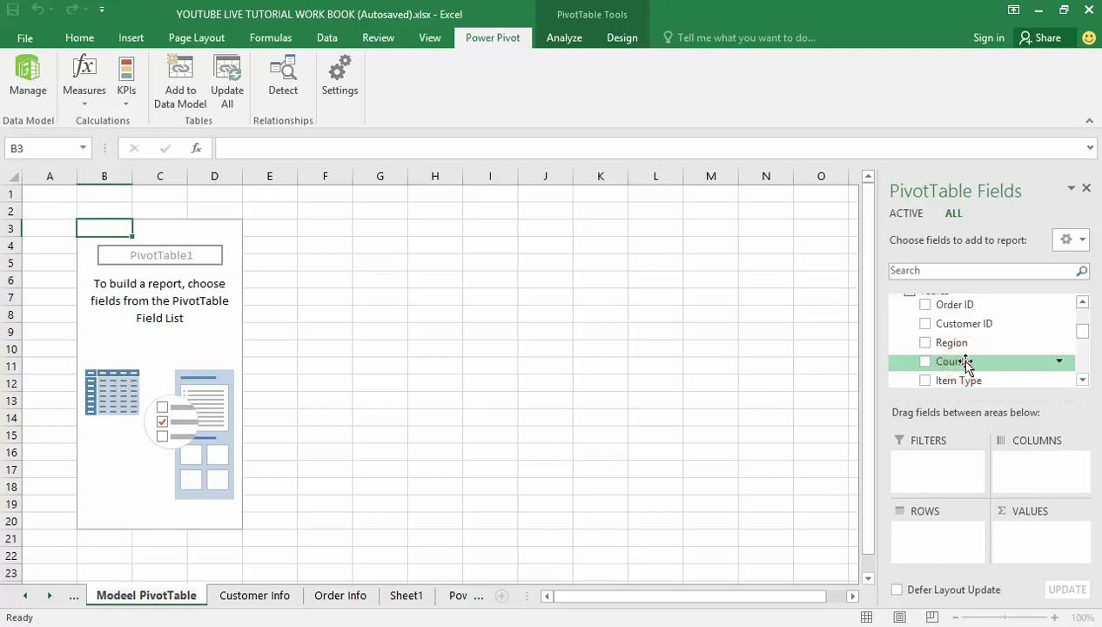
{"action": "left_click_drag", "start_coordinate": [966, 364], "coordinate": [921, 547]}
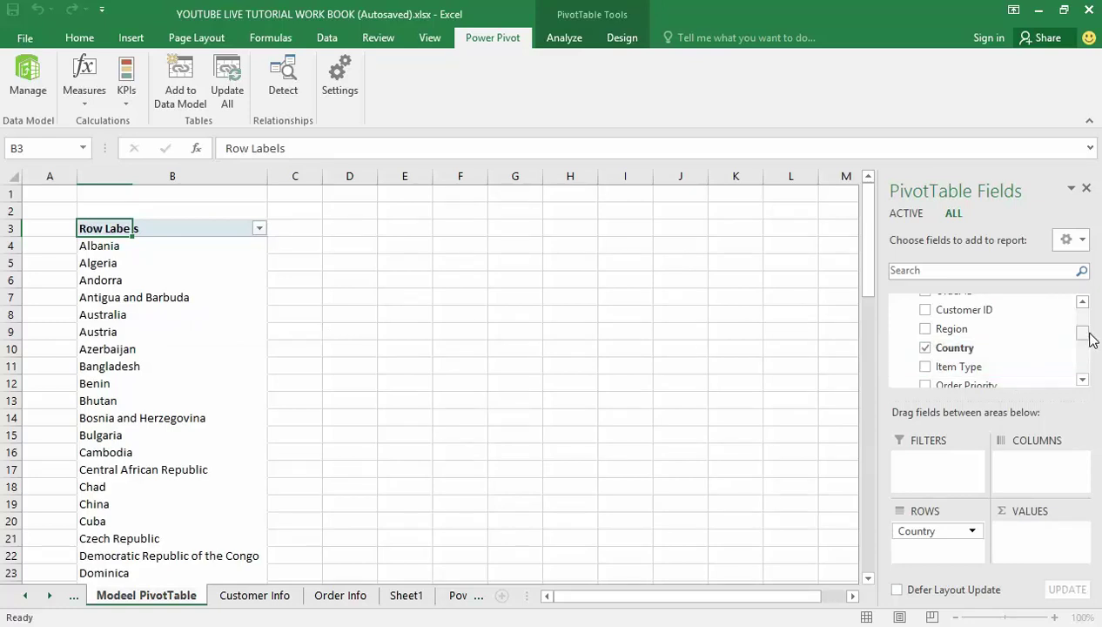
Add the Order Priority field from Table6 to the PivotTable's values area as a count
{"action": "left_click_drag", "start_coordinate": [1084, 339], "coordinate": [1083, 357]}
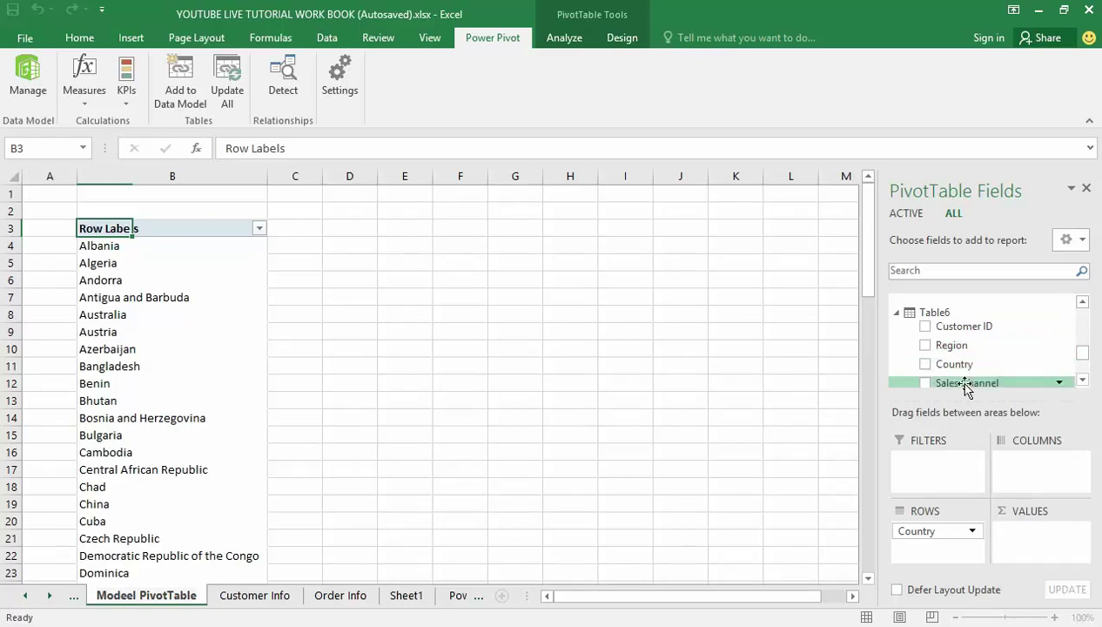
{"action": "left_click", "coordinate": [1081, 379]}
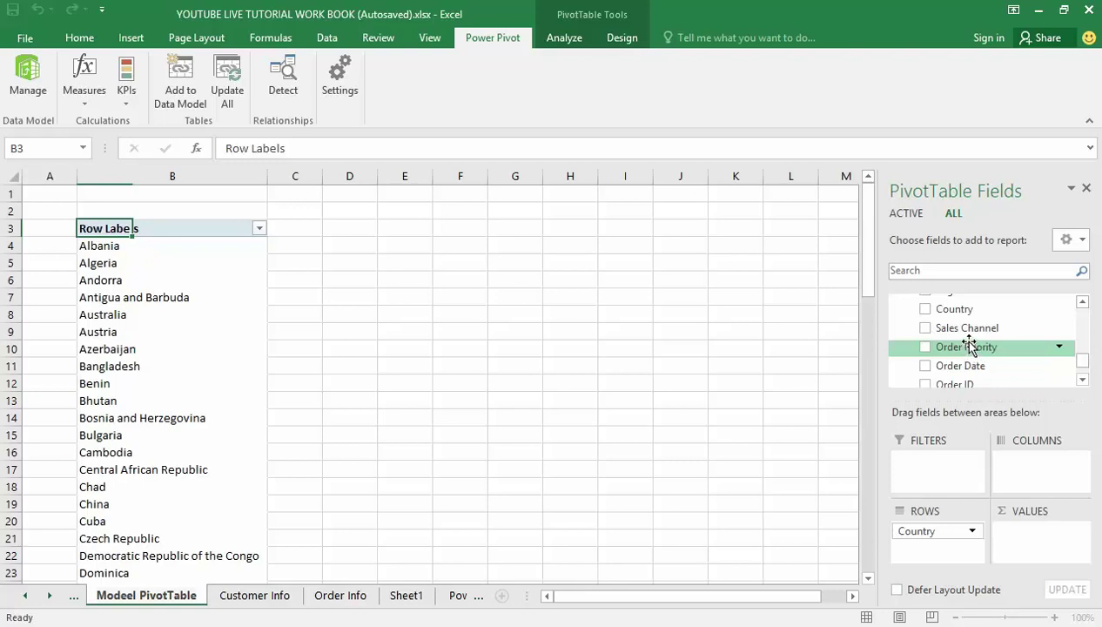
{"action": "left_click_drag", "start_coordinate": [968, 343], "coordinate": [1027, 547]}
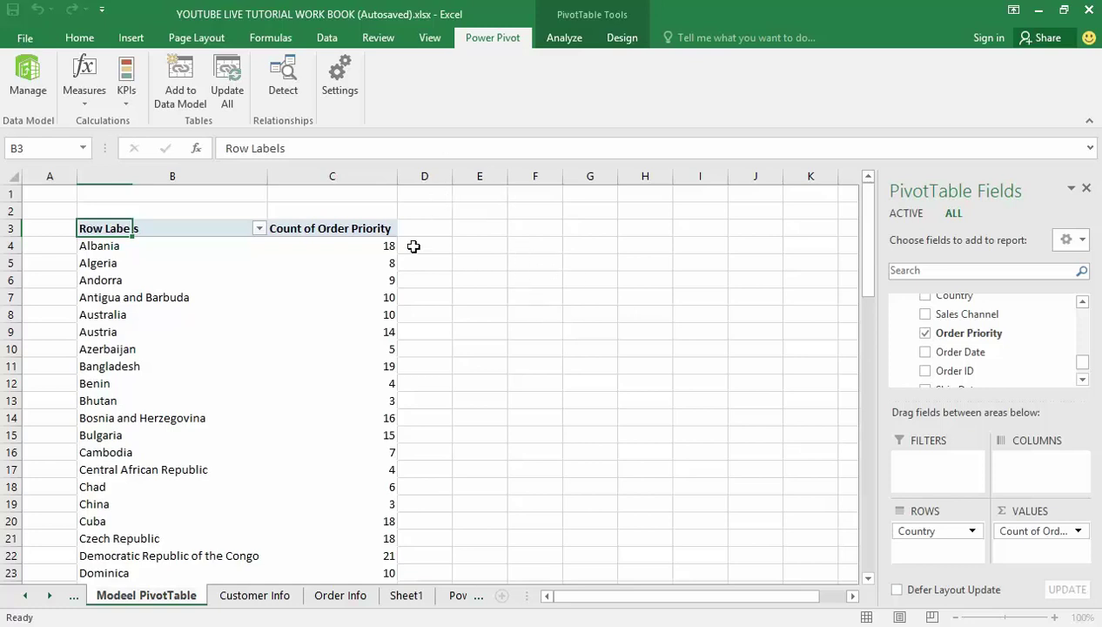
Look over the Order Info and PowerPivot Tools Add-Ins sheets, and return to the Modeel PivotTable sheet
{"action": "mouse_move", "coordinate": [375, 313]}
{"action": "left_click", "coordinate": [337, 597]}
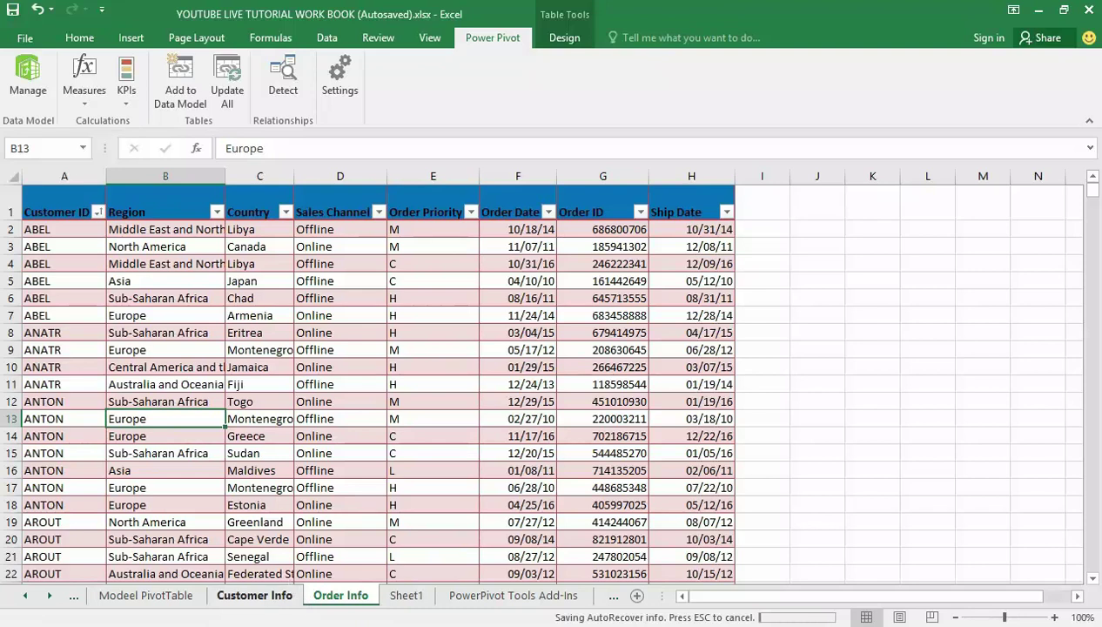
{"action": "left_click", "coordinate": [470, 599]}
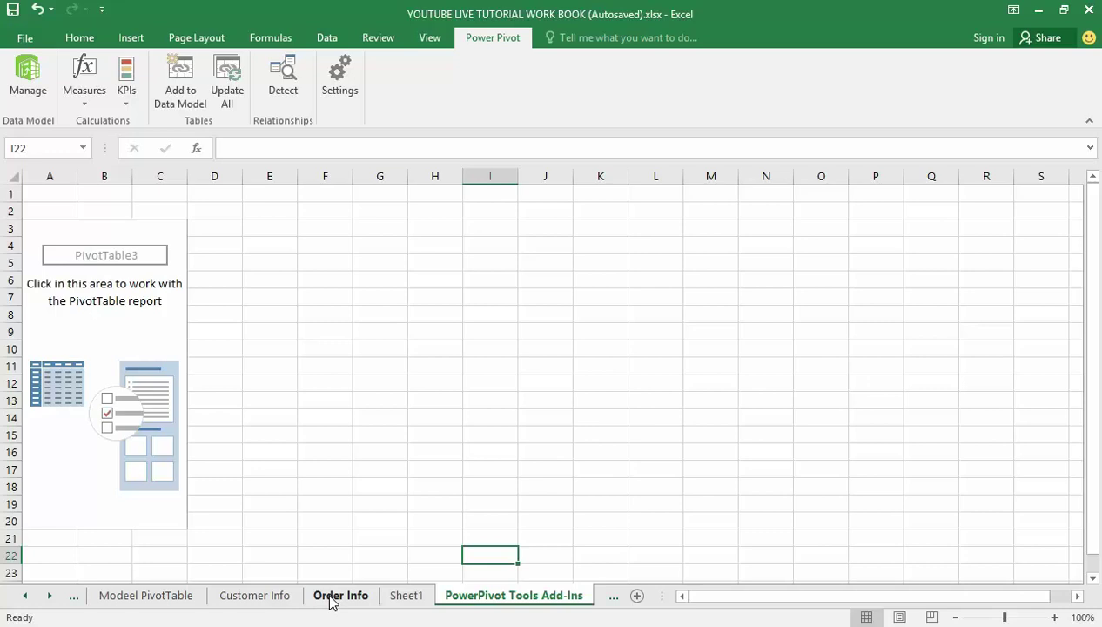
{"action": "left_click", "coordinate": [159, 595]}
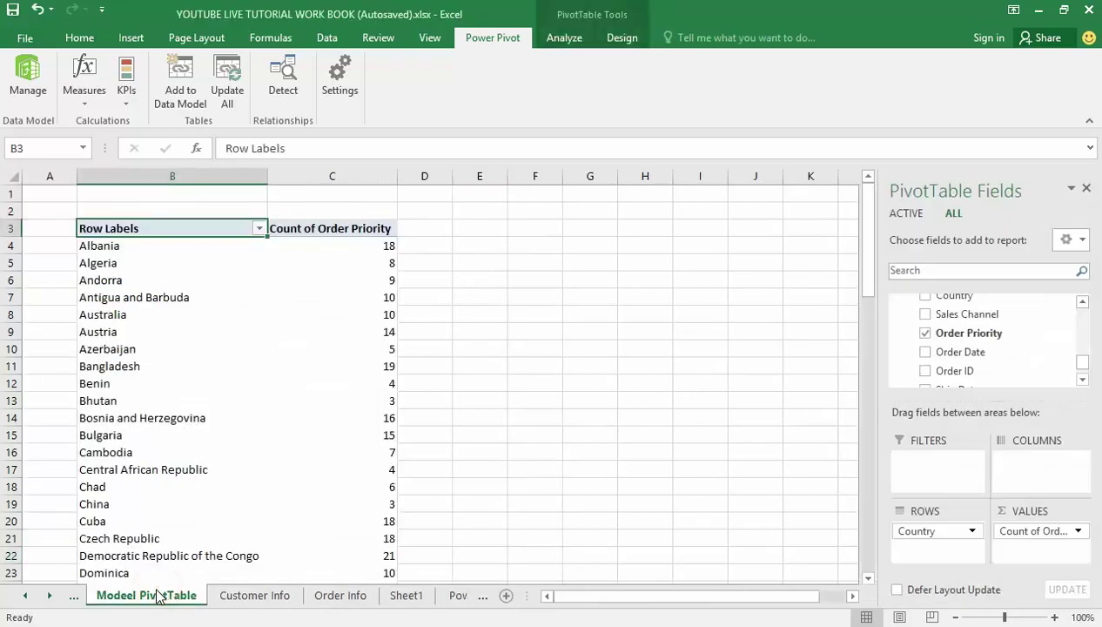